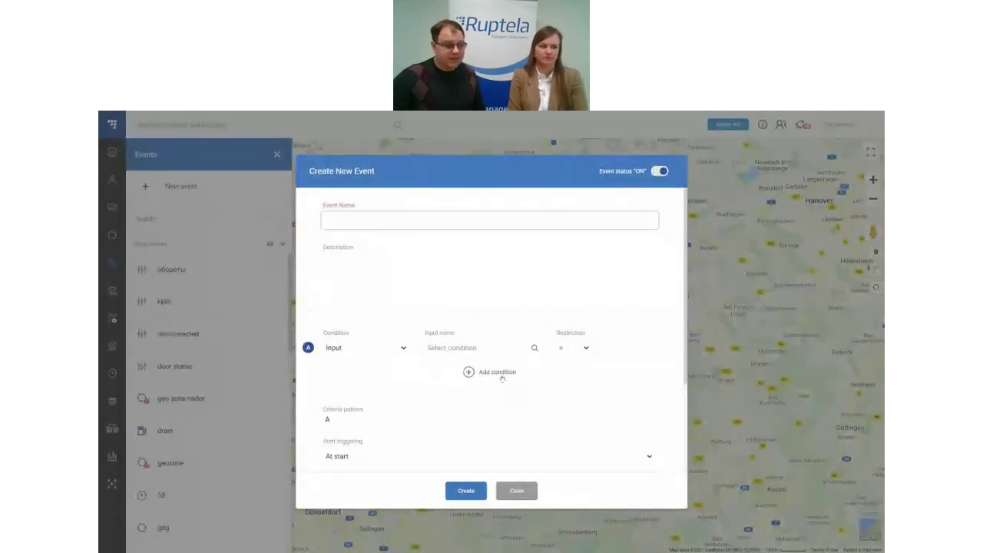
Add three Geo-fence conditions joined with AND to the new event.
{"action": "left_click", "coordinate": [501, 376]}
{"action": "scroll", "coordinate": [500, 388], "scroll_direction": "down", "scroll_amount": 1}
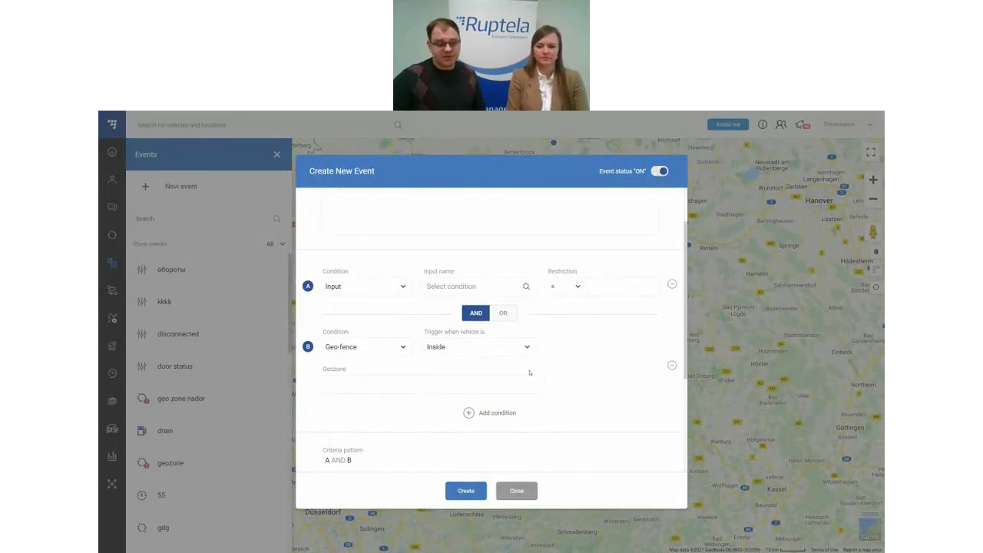
{"action": "left_click", "coordinate": [504, 418]}
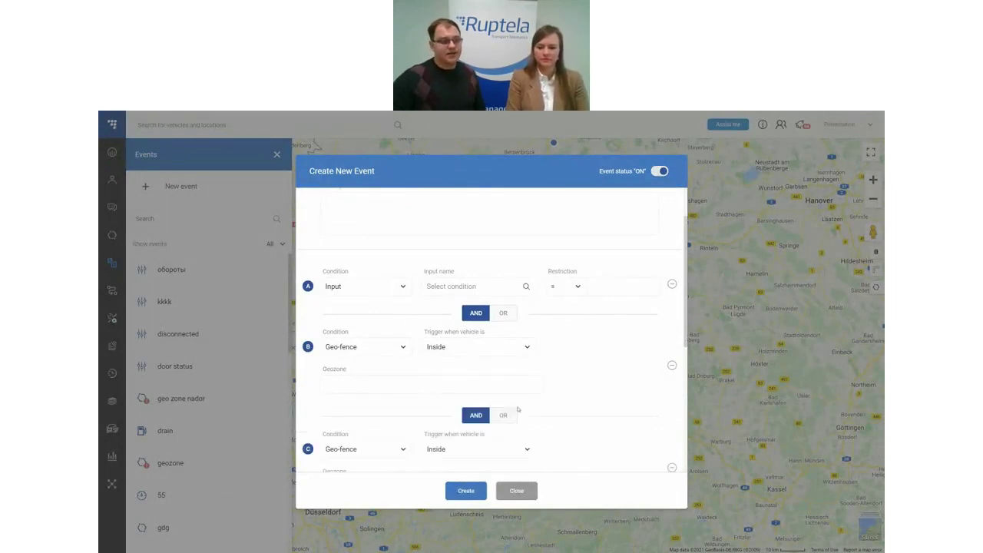
{"action": "scroll", "coordinate": [515, 408], "scroll_direction": "down", "scroll_amount": 1}
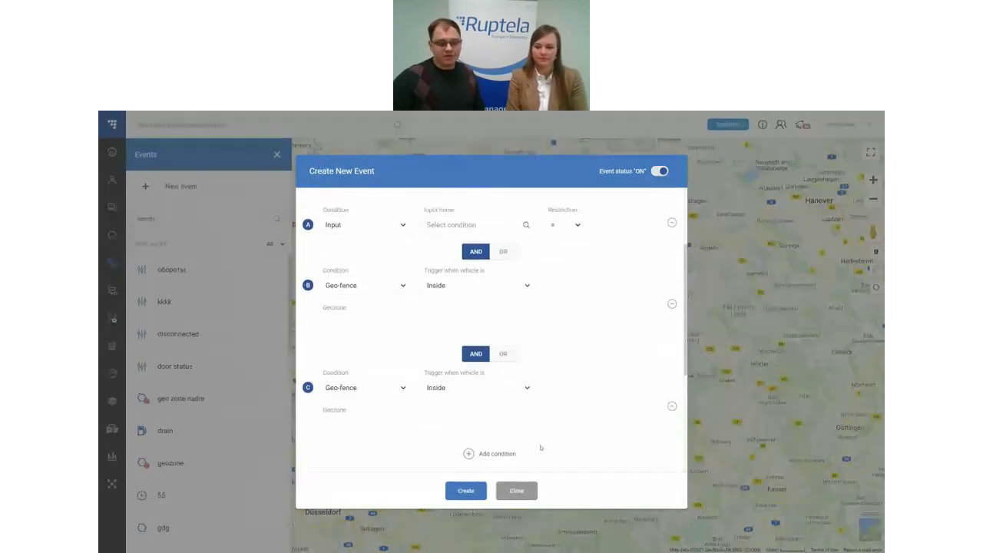
{"action": "scroll", "coordinate": [542, 451], "scroll_direction": "down", "scroll_amount": 1}
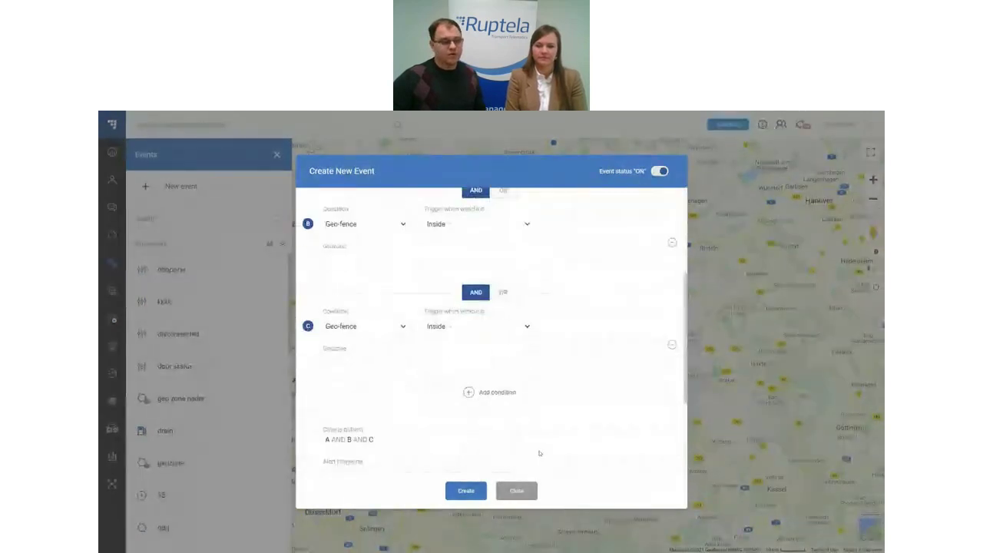
{"action": "left_click", "coordinate": [499, 394]}
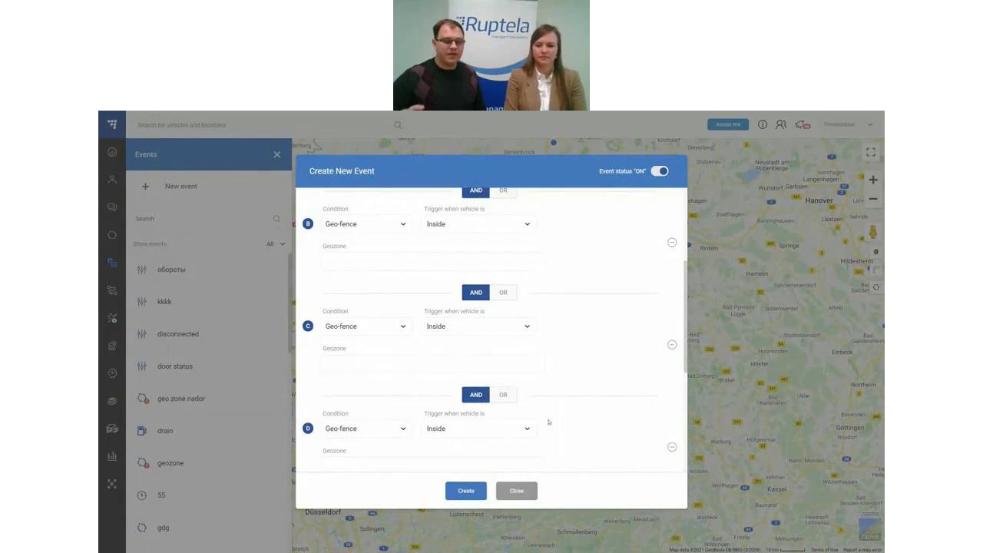
Review the new event's alert triggering and notification delivery options, and close the form without creating the event.
{"action": "scroll", "coordinate": [500, 432], "scroll_direction": "down", "scroll_amount": 5}
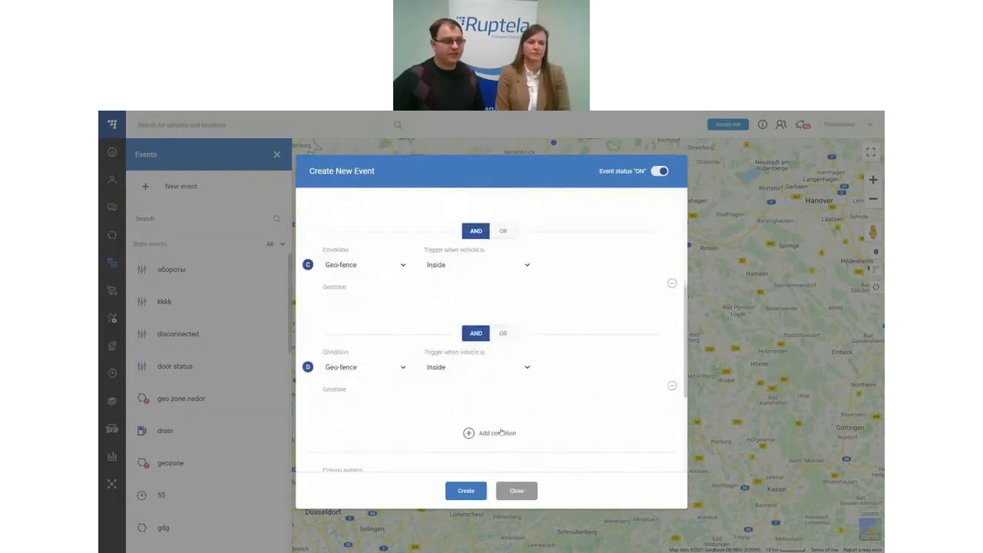
{"action": "scroll", "coordinate": [496, 433], "scroll_direction": "down", "scroll_amount": 1}
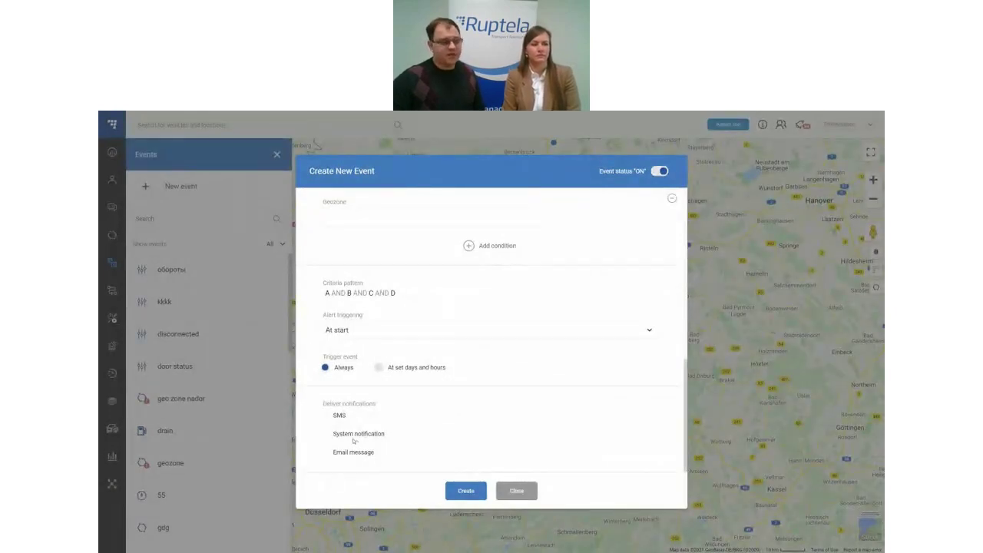
{"action": "left_click", "coordinate": [516, 491]}
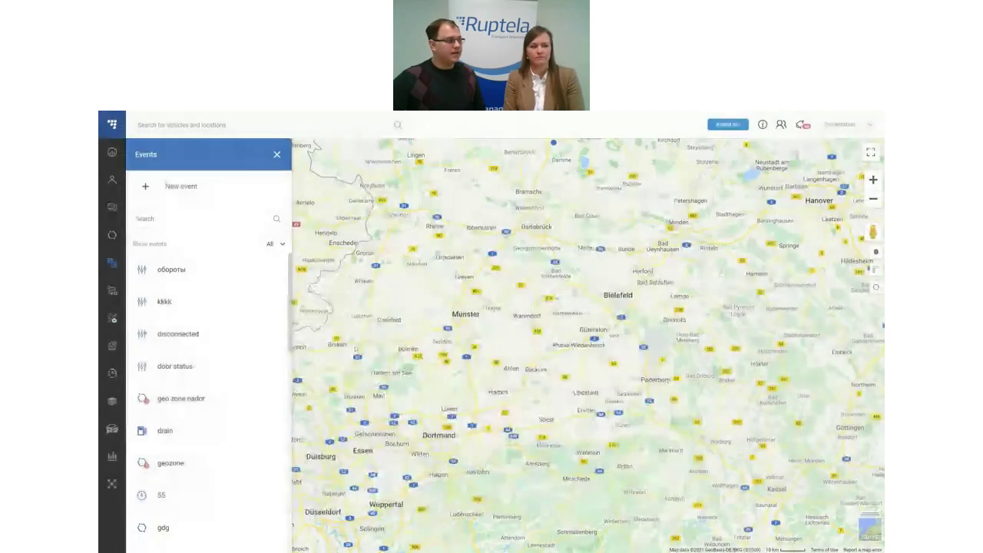
View the Routing & Tasks overview and open the form for a new maintenance task.
{"action": "left_click", "coordinate": [113, 291]}
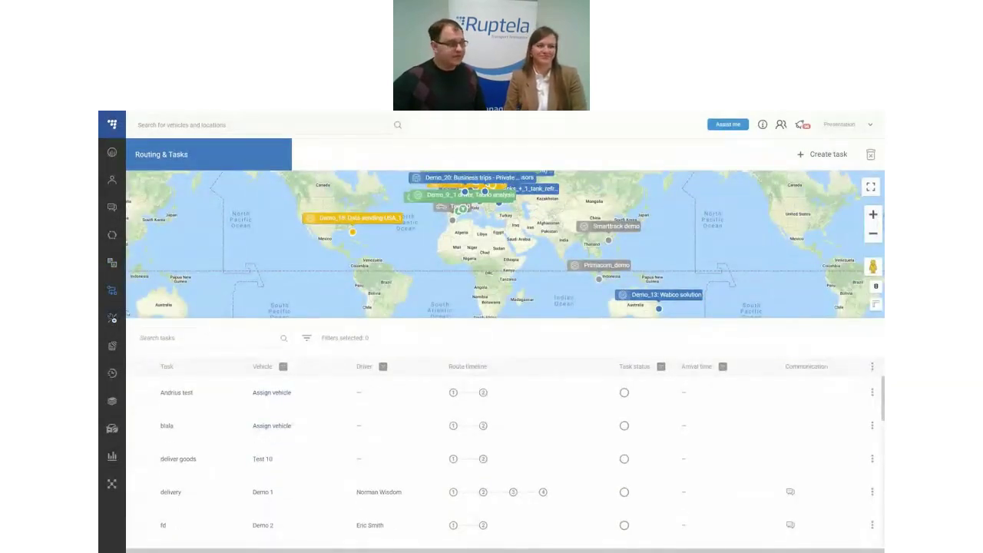
{"action": "left_click", "coordinate": [117, 320]}
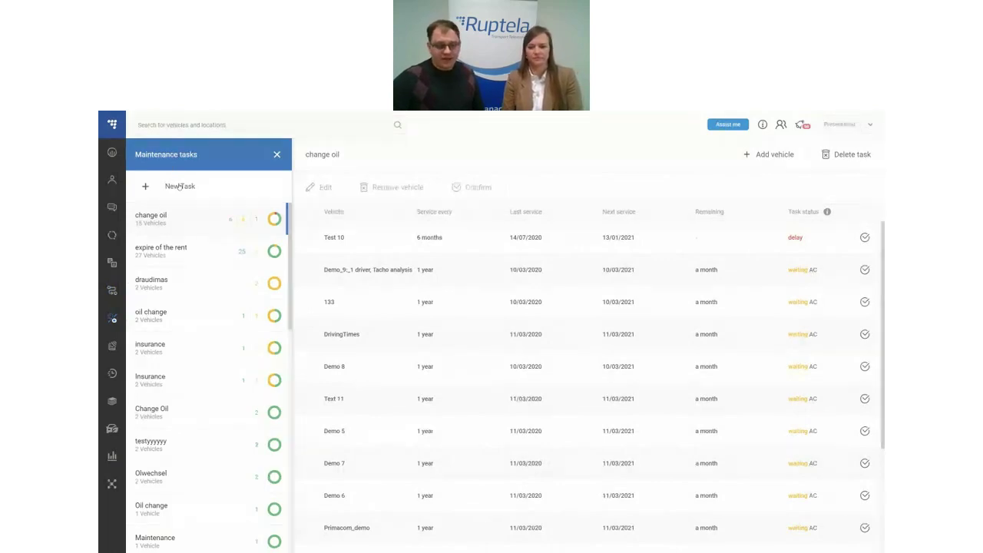
{"action": "left_click", "coordinate": [179, 186]}
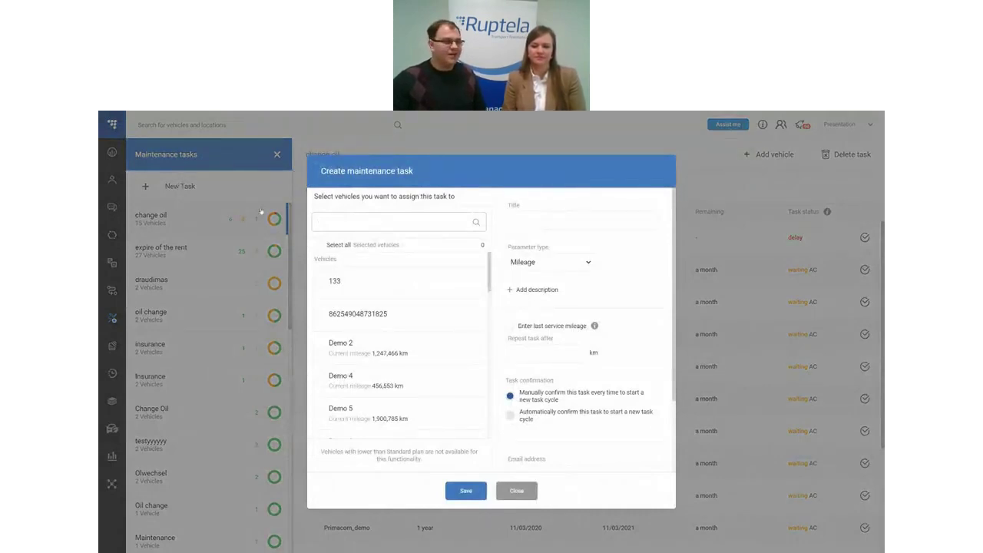
Examine the maintenance task's parameter types, description, confirmation and e-mail options, and close the form without saving.
{"action": "left_click", "coordinate": [589, 262]}
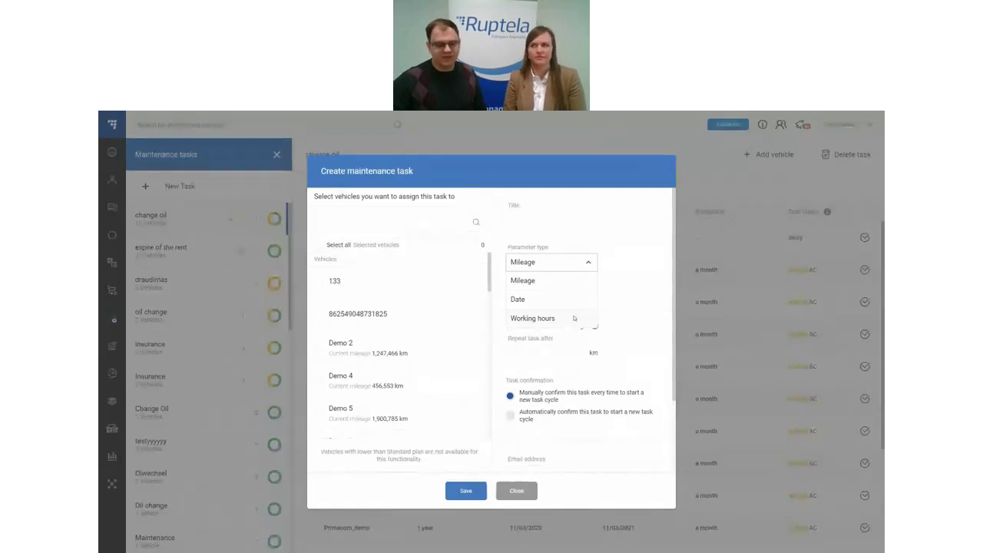
{"action": "left_click", "coordinate": [617, 290]}
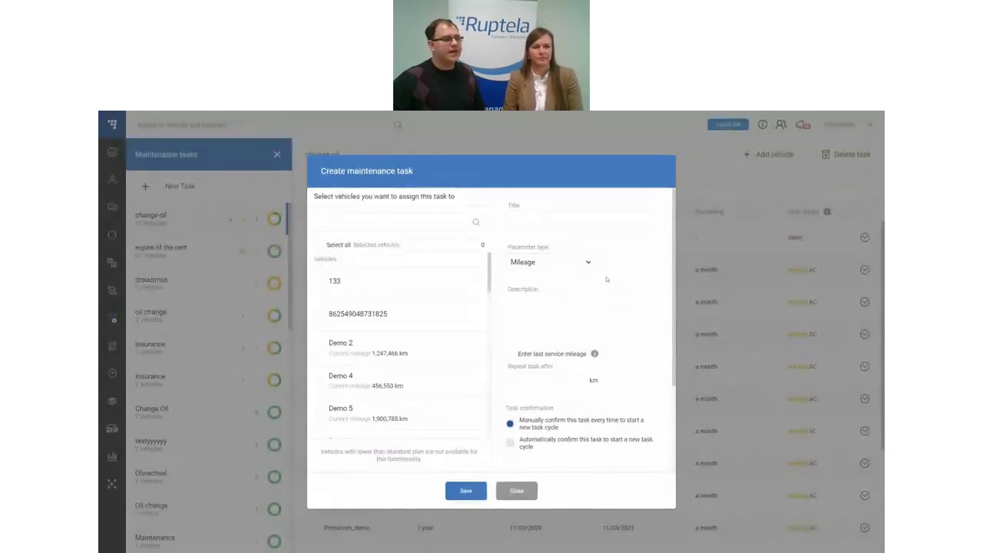
{"action": "scroll", "coordinate": [624, 314], "scroll_direction": "down", "scroll_amount": 1}
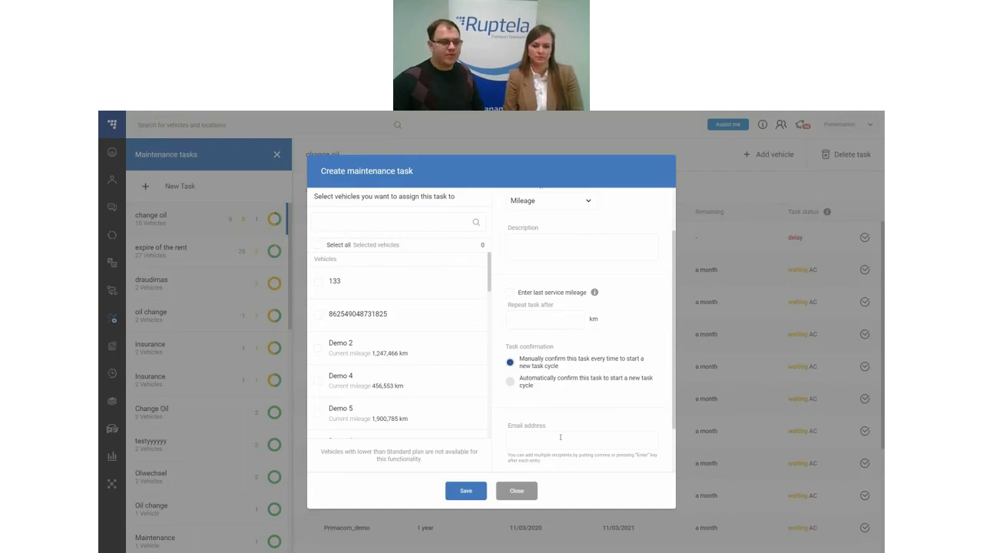
{"action": "left_click", "coordinate": [519, 495]}
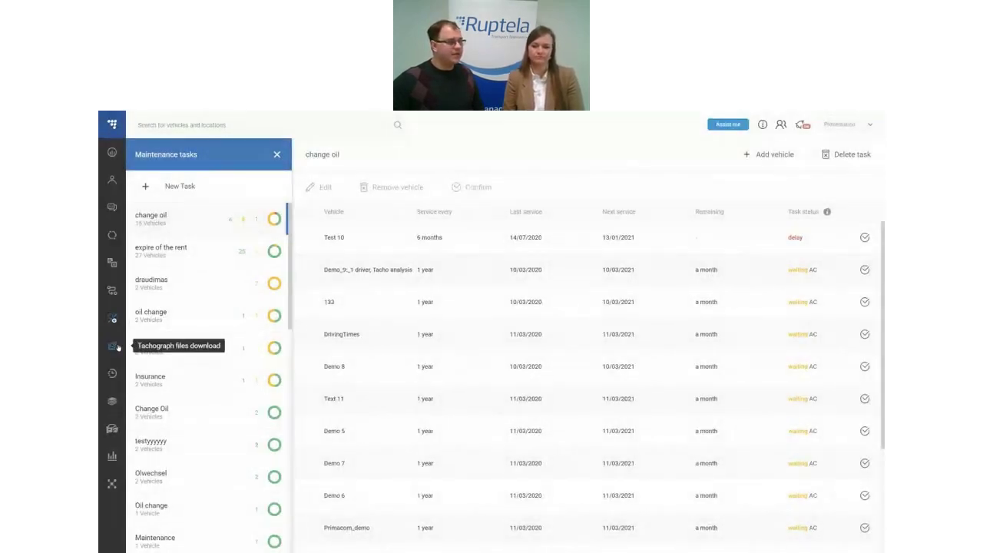
View the tachograph file downloads and the driving time violations.
{"action": "left_click", "coordinate": [113, 347]}
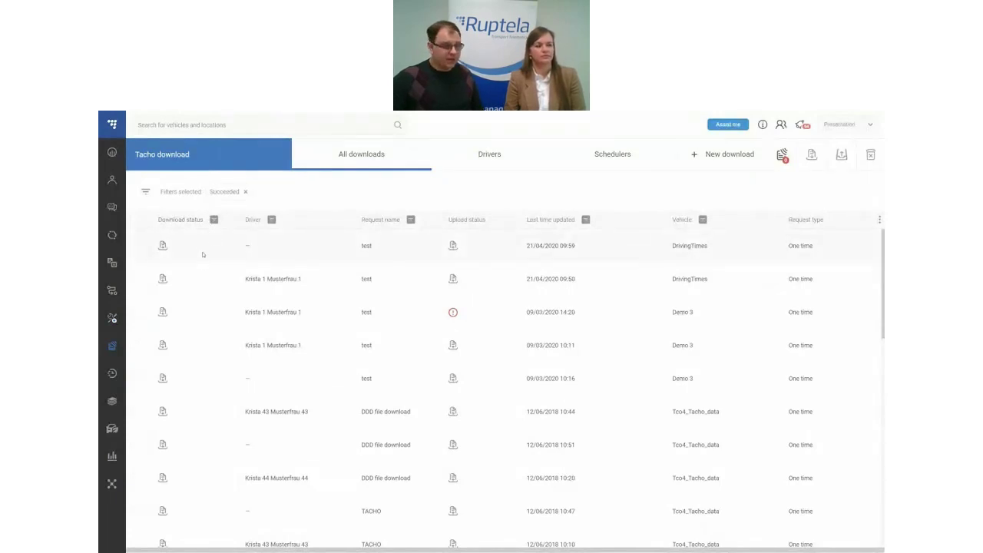
{"action": "left_click", "coordinate": [112, 374]}
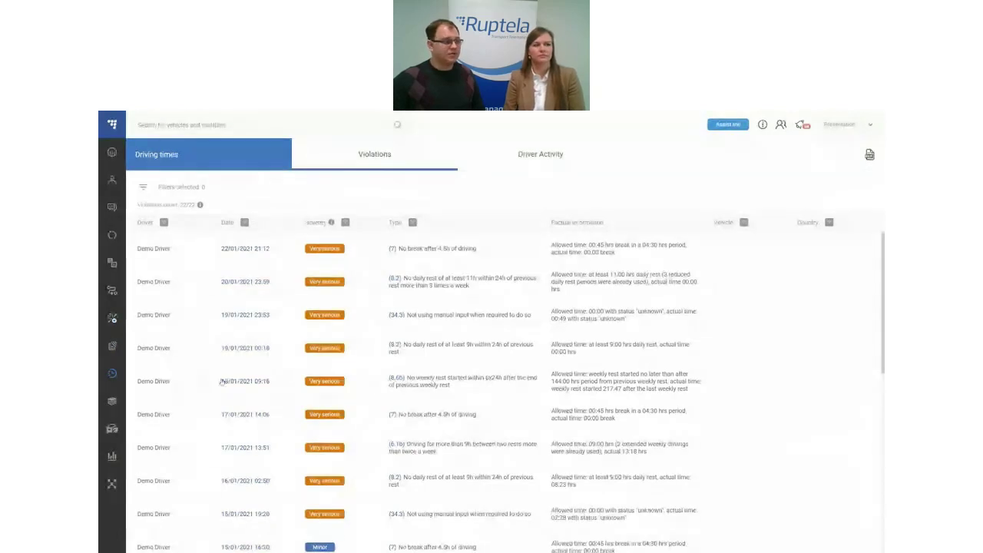
Look through the available report types for a new report started from scratch, and cancel the report.
{"action": "left_click", "coordinate": [112, 402]}
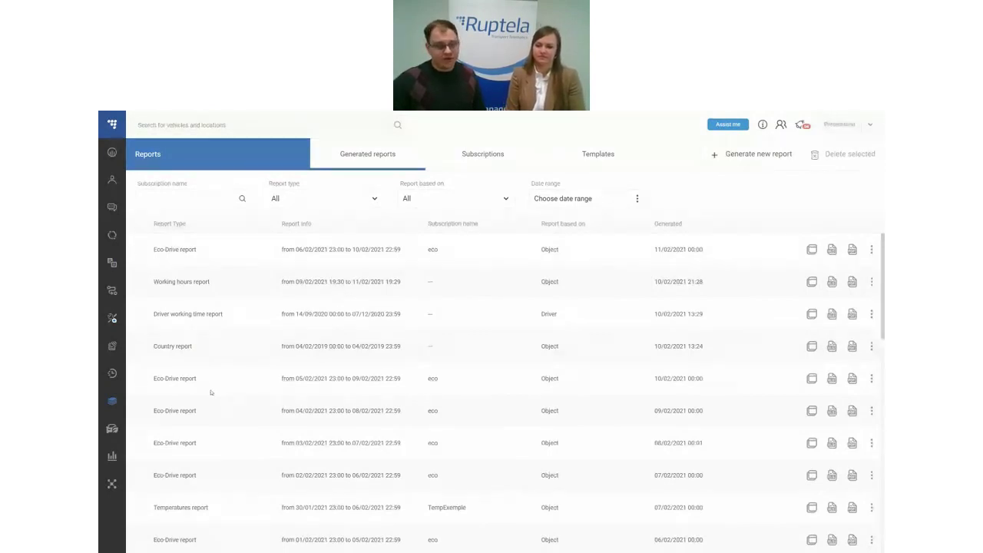
{"action": "left_click", "coordinate": [754, 160]}
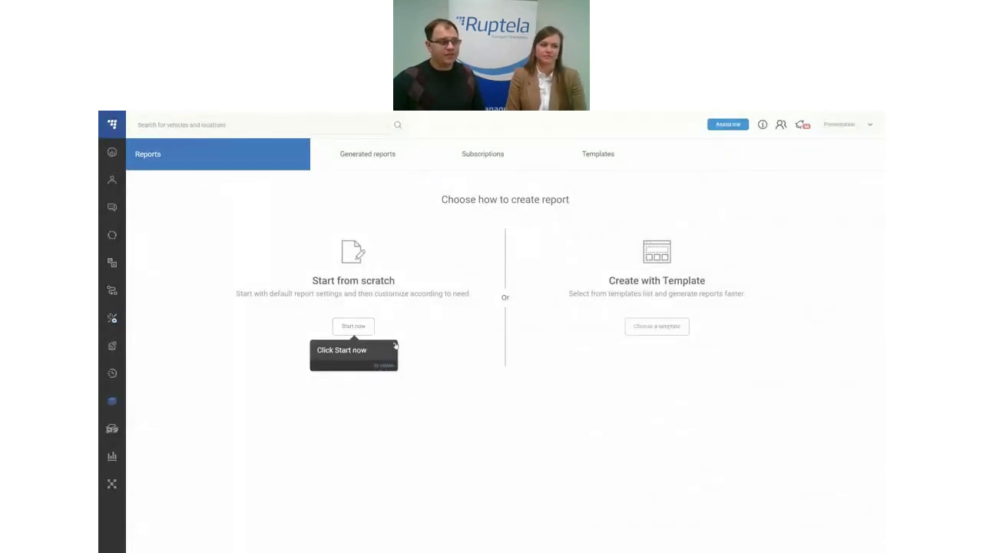
{"action": "left_click", "coordinate": [353, 326]}
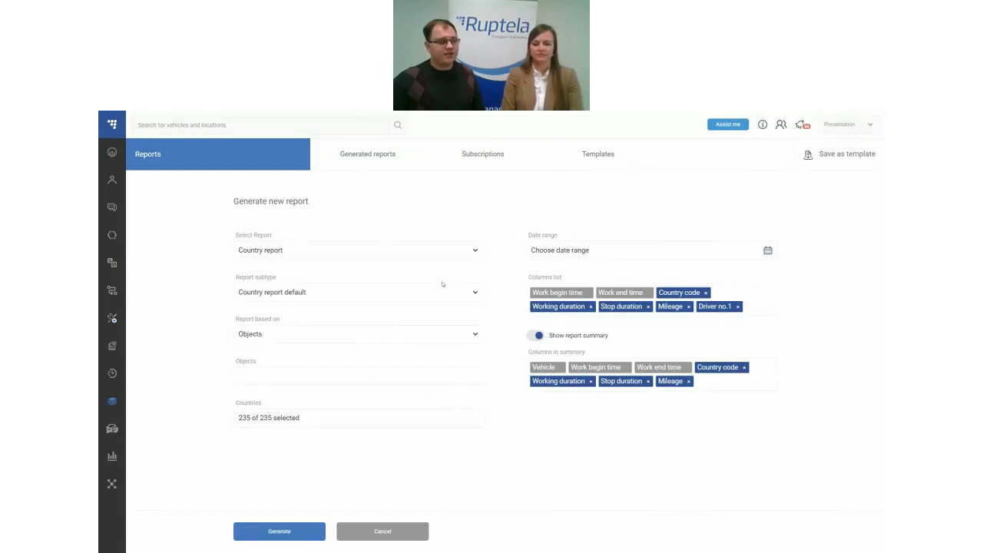
{"action": "left_click", "coordinate": [434, 253]}
{"action": "scroll", "coordinate": [400, 338], "scroll_direction": "down", "scroll_amount": 2}
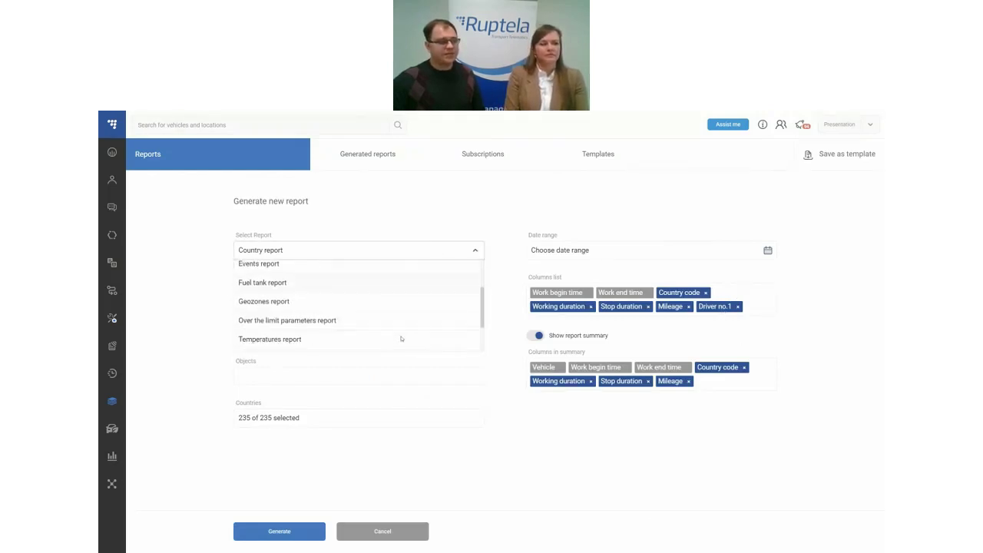
{"action": "left_click", "coordinate": [469, 227]}
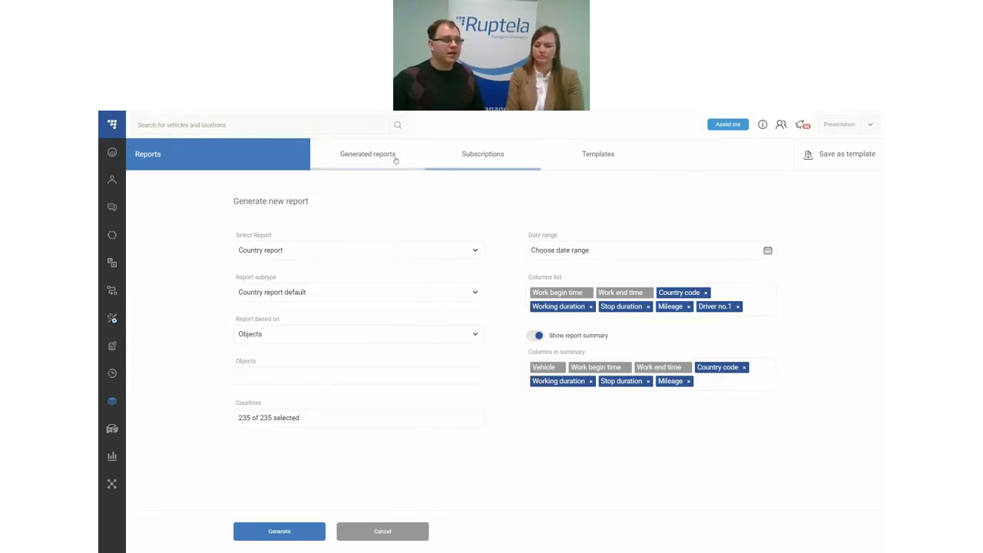
{"action": "left_click", "coordinate": [373, 531]}
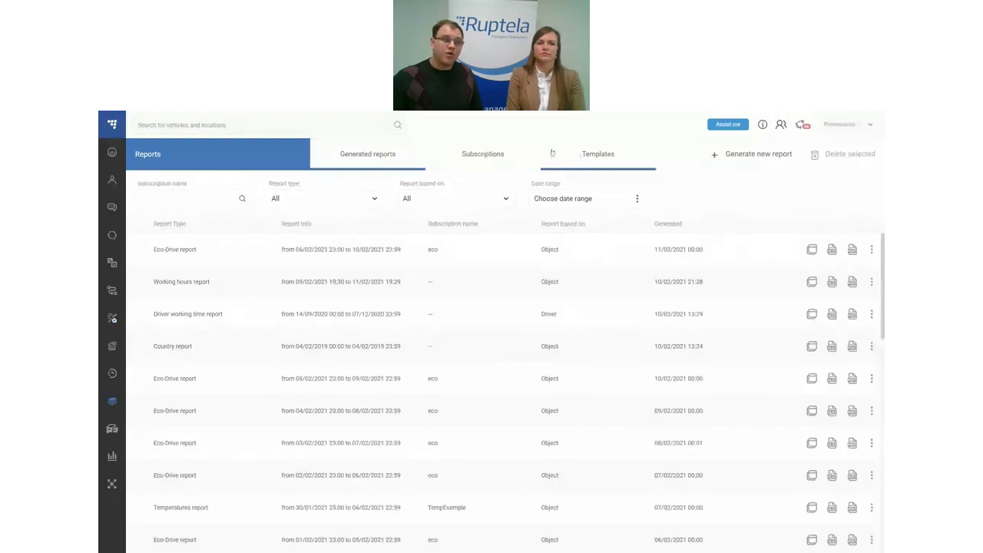
View the report subscriptions and the Eco-Drive safety and economy analysis with its driver ratings.
{"action": "left_click", "coordinate": [507, 155]}
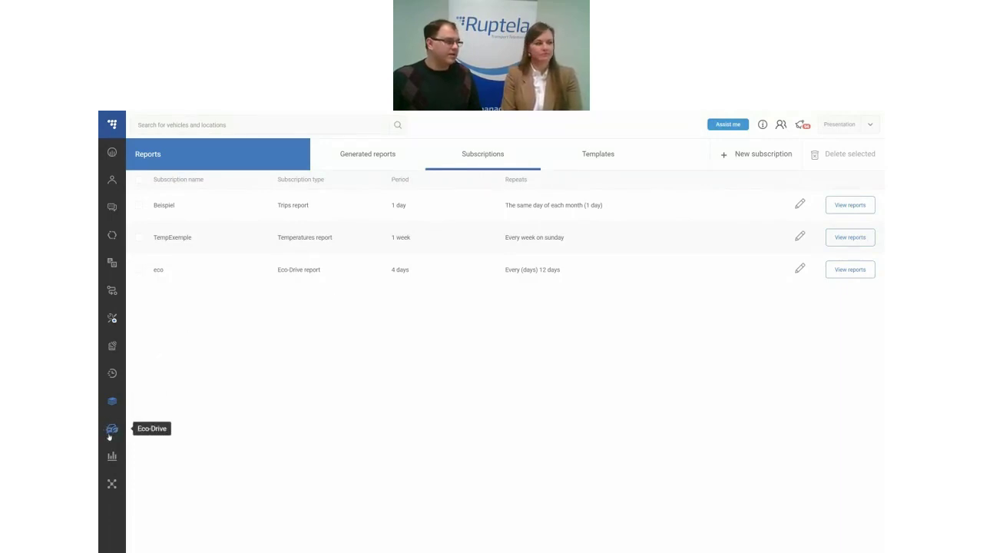
{"action": "left_click", "coordinate": [112, 432]}
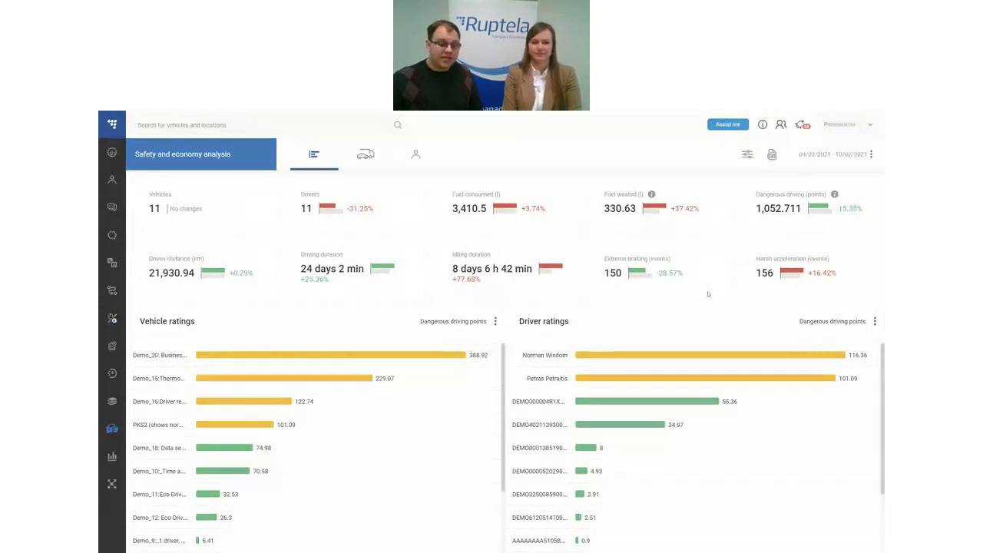
{"action": "scroll", "coordinate": [695, 425], "scroll_direction": "down", "scroll_amount": 3}
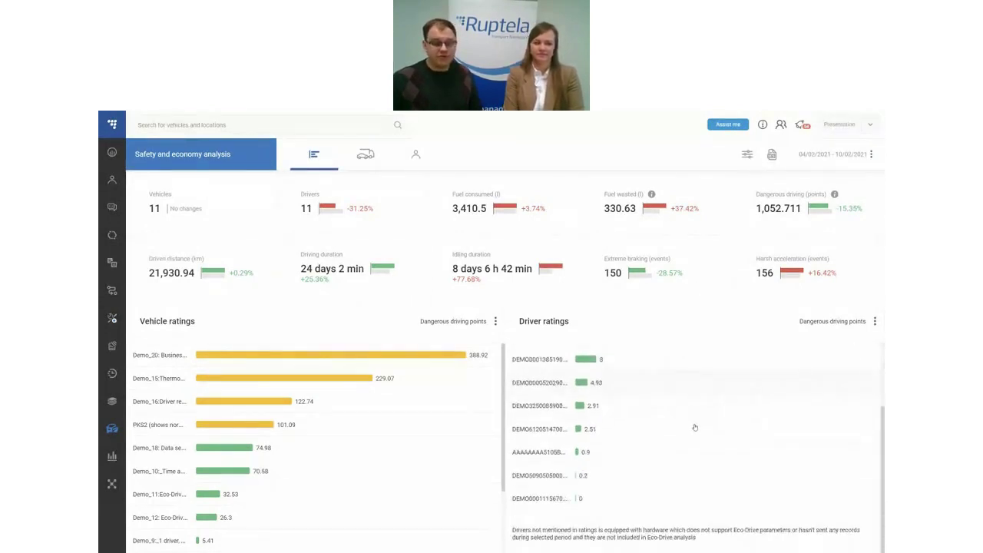
{"action": "scroll", "coordinate": [695, 427], "scroll_direction": "up", "scroll_amount": 1}
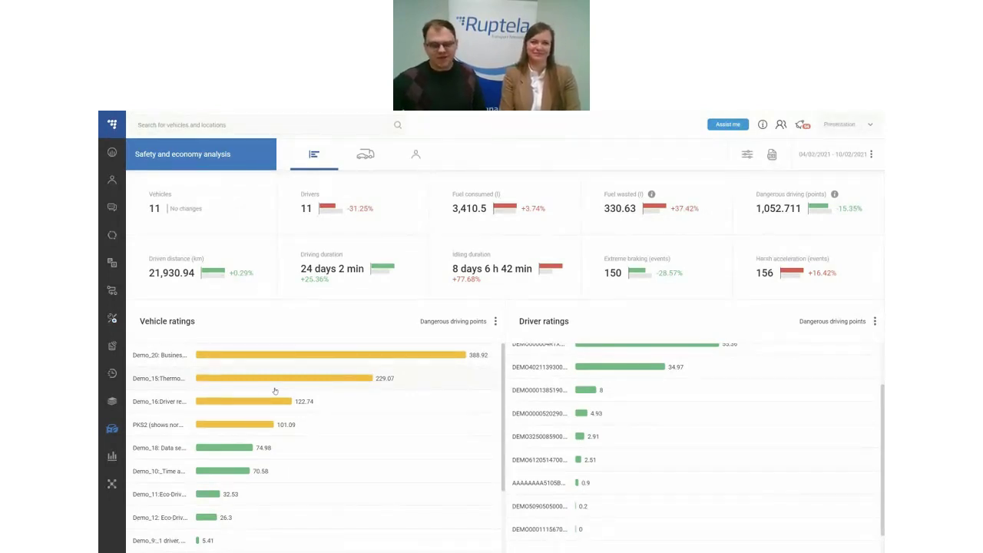
Examine the parameters available in the Eco-Drive rating configuration and close it.
{"action": "left_click", "coordinate": [747, 156]}
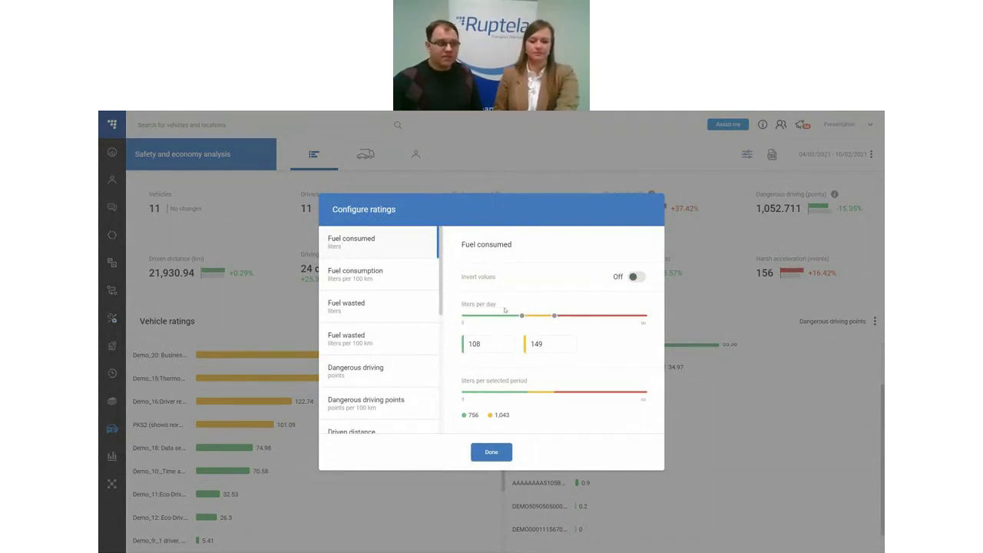
{"action": "scroll", "coordinate": [421, 324], "scroll_direction": "down", "scroll_amount": 2}
{"action": "scroll", "coordinate": [420, 324], "scroll_direction": "down", "scroll_amount": 5}
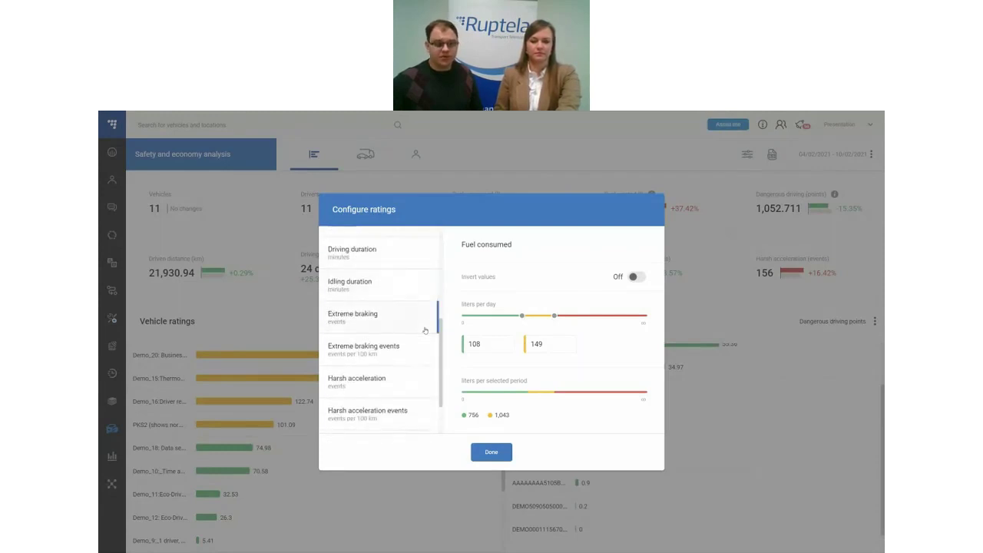
{"action": "scroll", "coordinate": [427, 336], "scroll_direction": "down", "scroll_amount": 1}
{"action": "scroll", "coordinate": [427, 338], "scroll_direction": "down", "scroll_amount": 1}
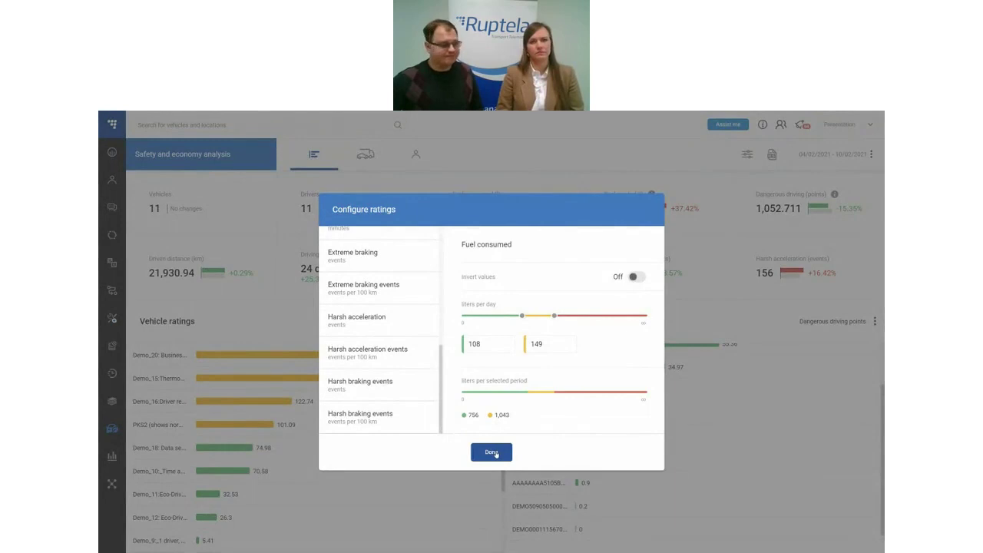
{"action": "left_click", "coordinate": [492, 452]}
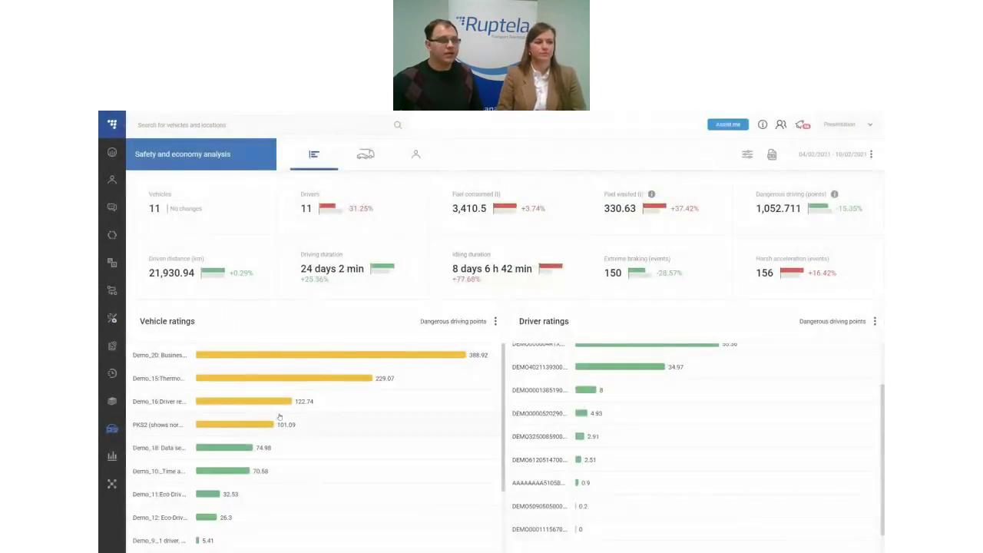
Review the Dashboard's driving trends, driver ratings, maintenance, mileage, tacho and geozone widgets.
{"action": "left_click", "coordinate": [110, 457]}
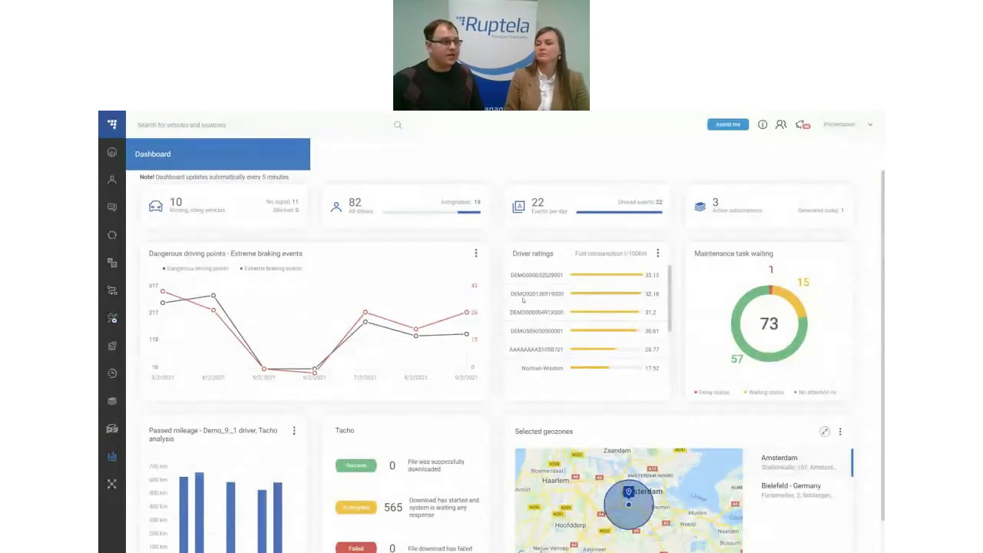
{"action": "scroll", "coordinate": [523, 300], "scroll_direction": "down", "scroll_amount": 2}
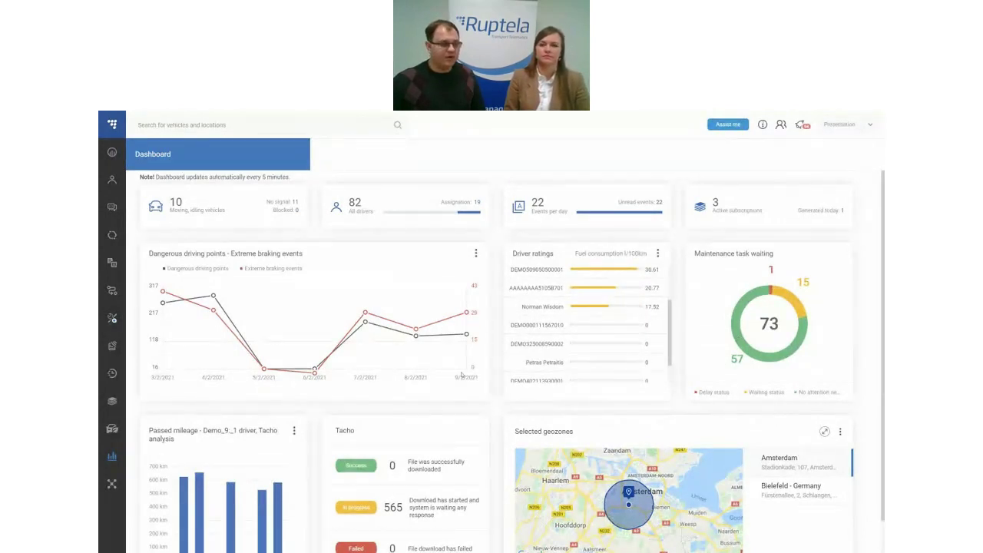
{"action": "scroll", "coordinate": [472, 390], "scroll_direction": "down", "scroll_amount": 1}
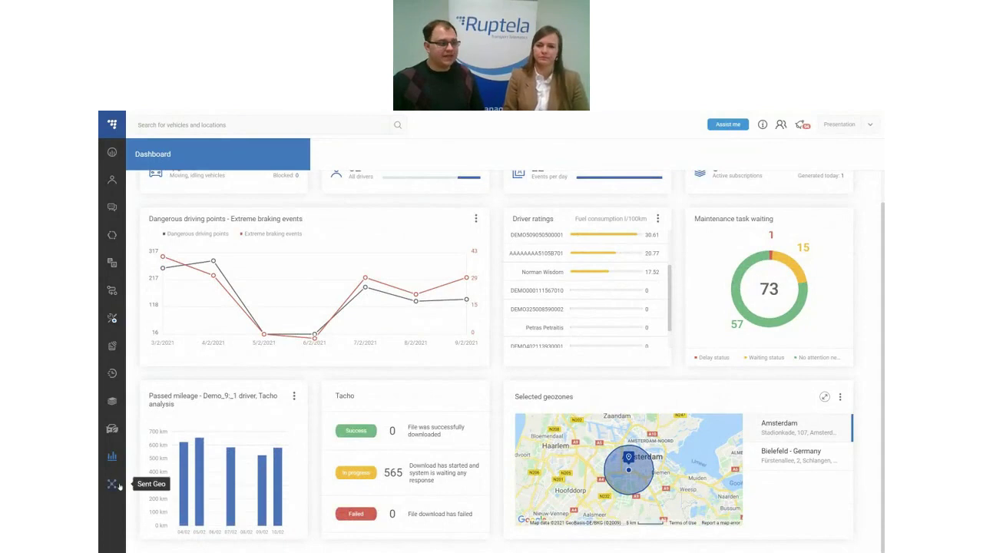
{"action": "left_click", "coordinate": [112, 456]}
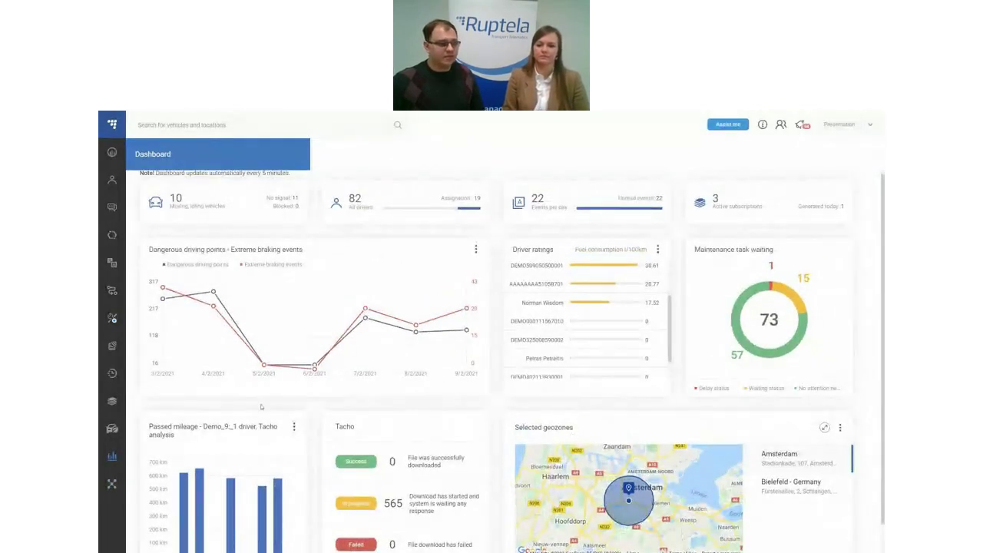
Check the Passed mileage widget's options on the Dashboard, and switch to the presentation slides.
{"action": "left_click", "coordinate": [294, 426]}
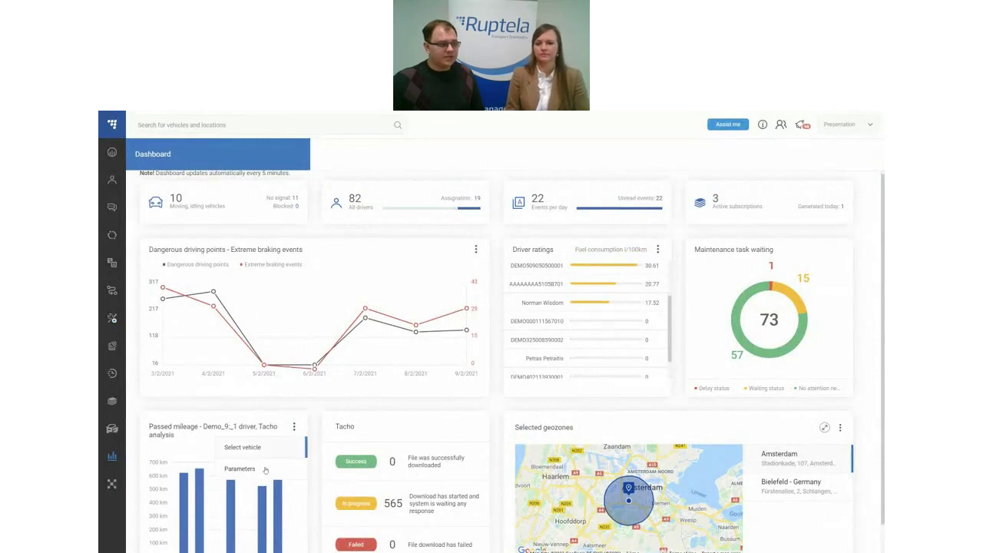
{"action": "left_click", "coordinate": [845, 414]}
{"action": "scroll", "coordinate": [502, 393], "scroll_direction": "down", "scroll_amount": 1}
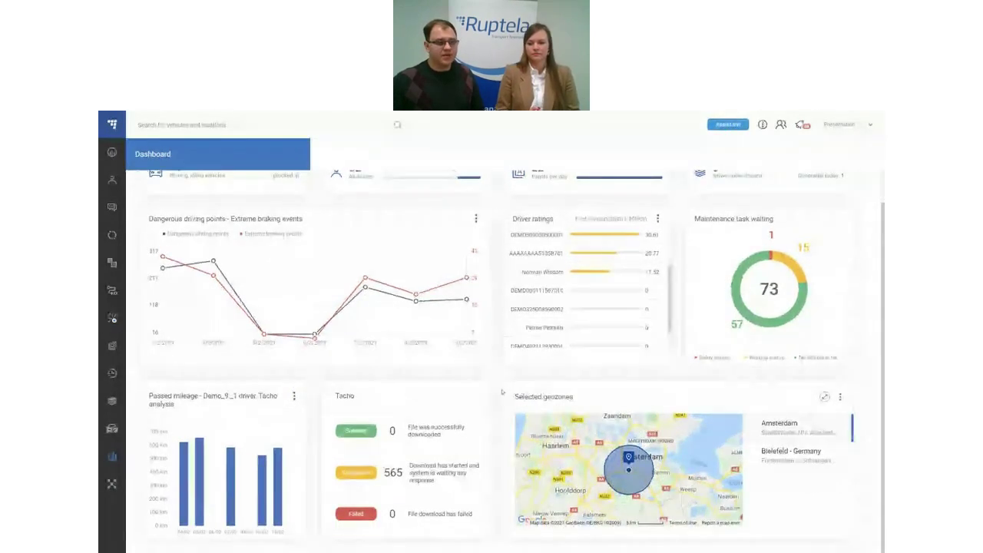
{"action": "scroll", "coordinate": [502, 392], "scroll_direction": "up", "scroll_amount": 1}
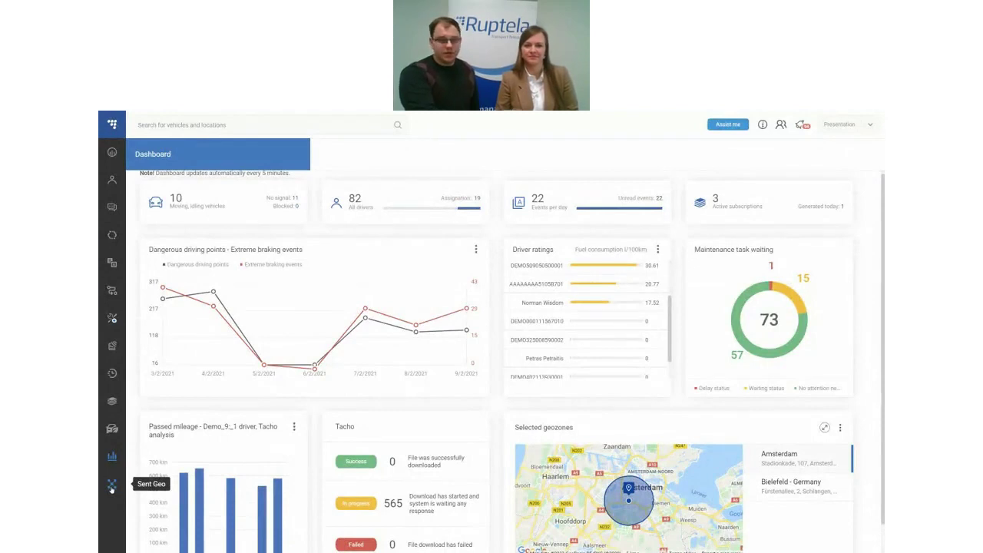
{"action": "key", "text": "alt+Tab"}
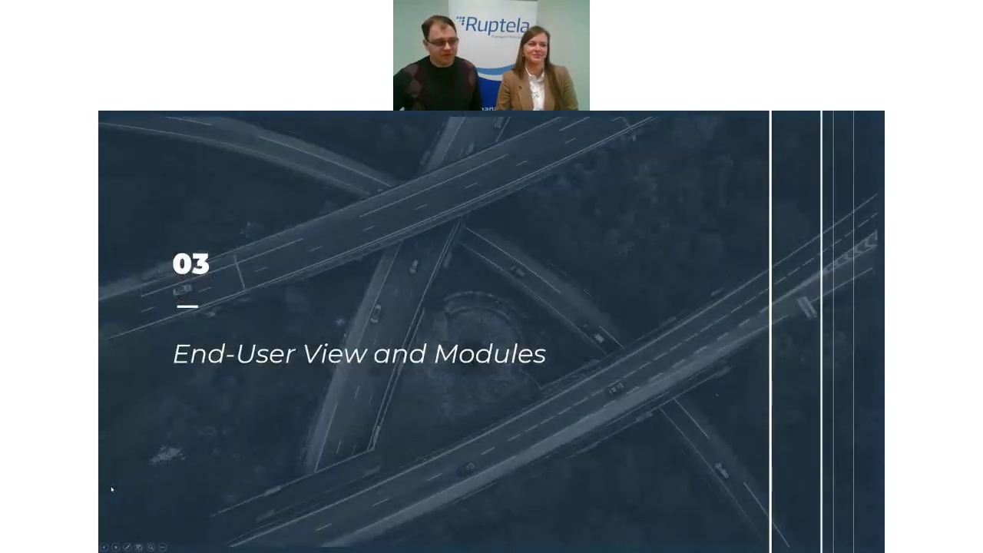